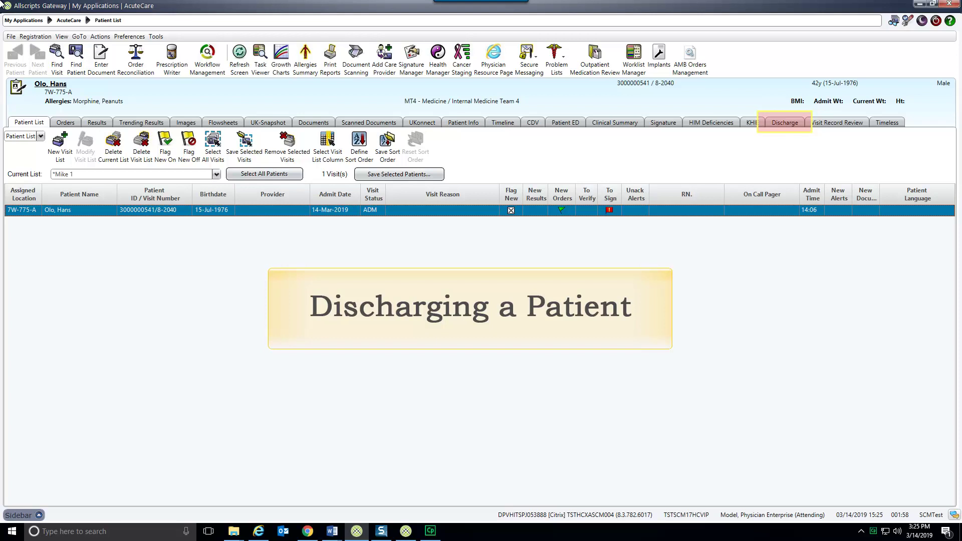
Open the Discharge page showing the 18-Mar-2019 expected discharge date and the admit order
{"action": "left_click", "coordinate": [784, 122]}
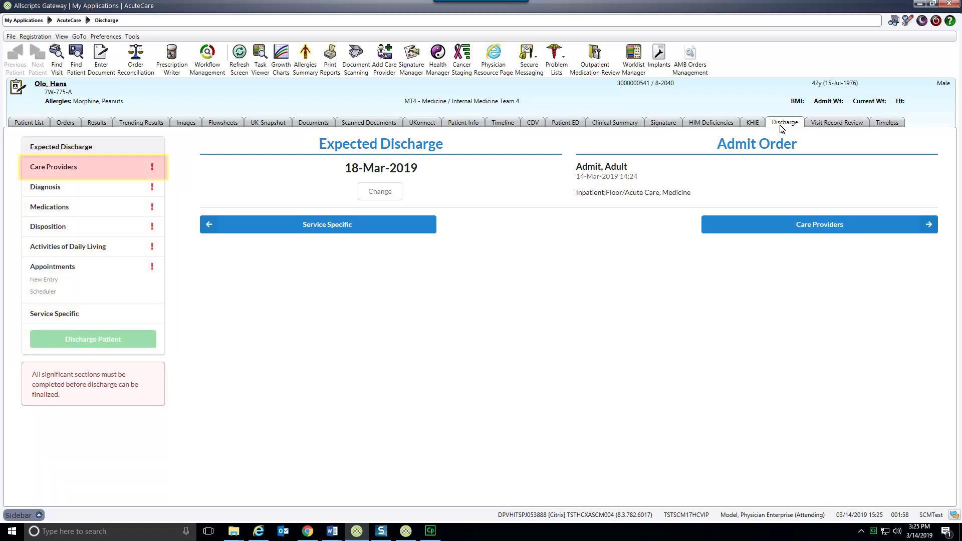
In Care Providers, pick the discharge attending physician and enter the discharge provider's name
{"action": "left_click", "coordinate": [82, 172]}
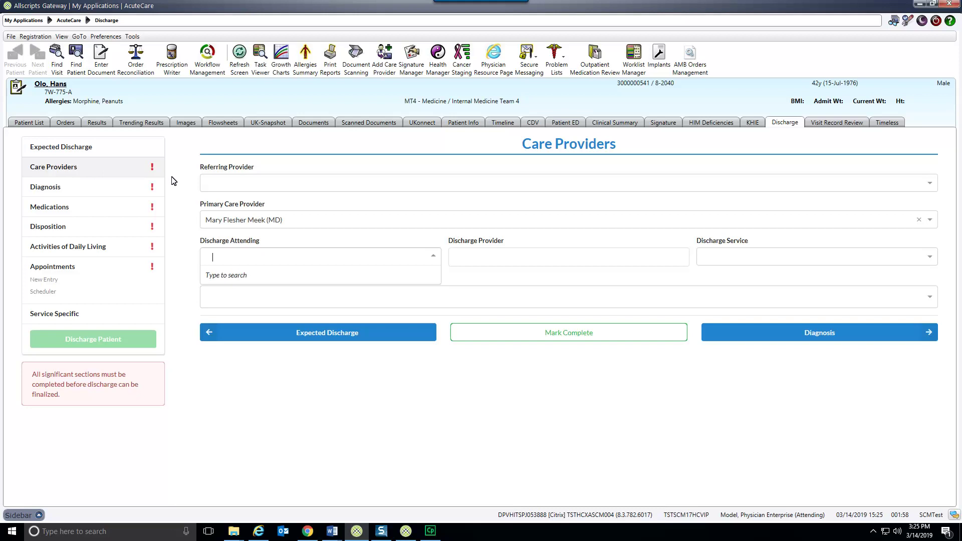
{"action": "type", "text": "sarg"}
{"action": "left_click", "coordinate": [259, 280]}
{"action": "left_click", "coordinate": [541, 258]}
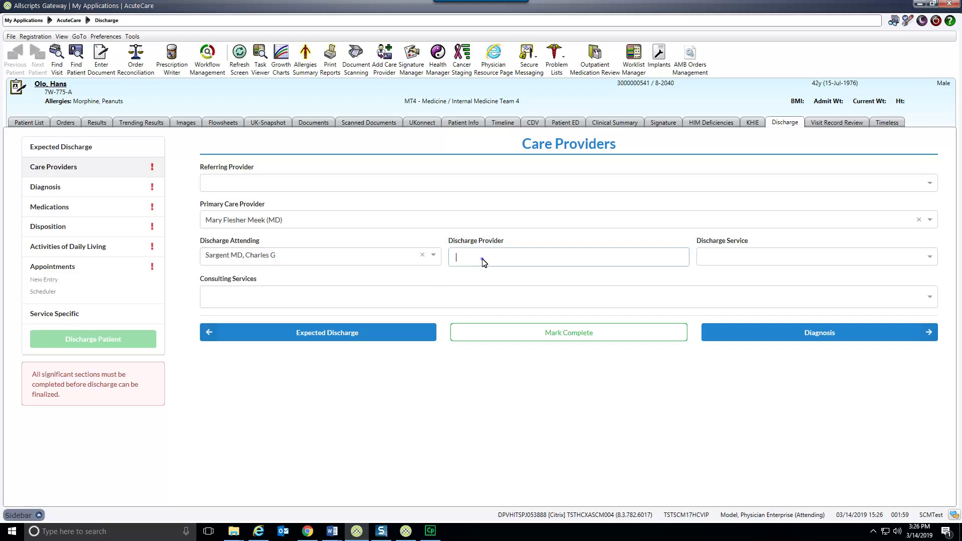
Set the discharge service to MT4 Internal Medicine Team 4 and add the referring provider
{"action": "left_click", "coordinate": [825, 257]}
{"action": "type", "text": "mt4"}
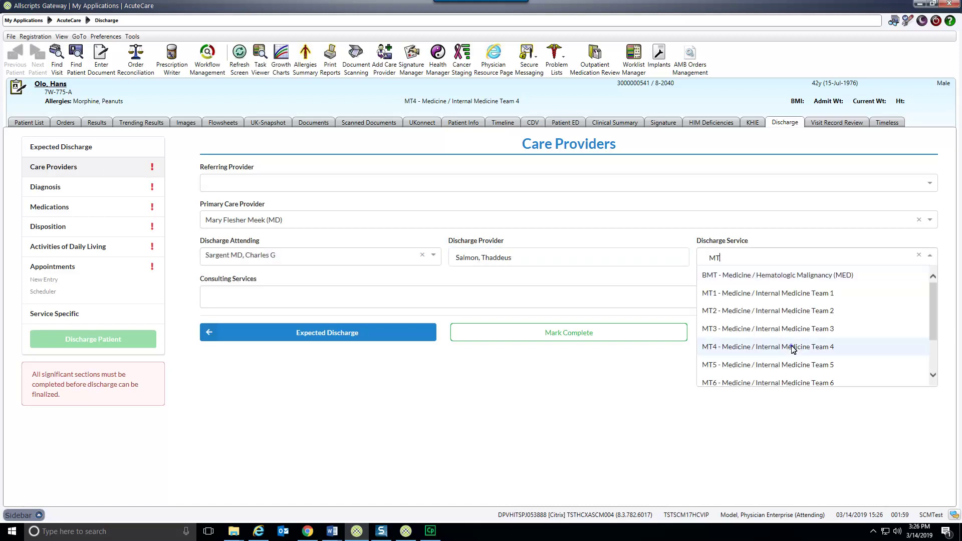
{"action": "left_click", "coordinate": [790, 344]}
{"action": "left_click", "coordinate": [552, 183]}
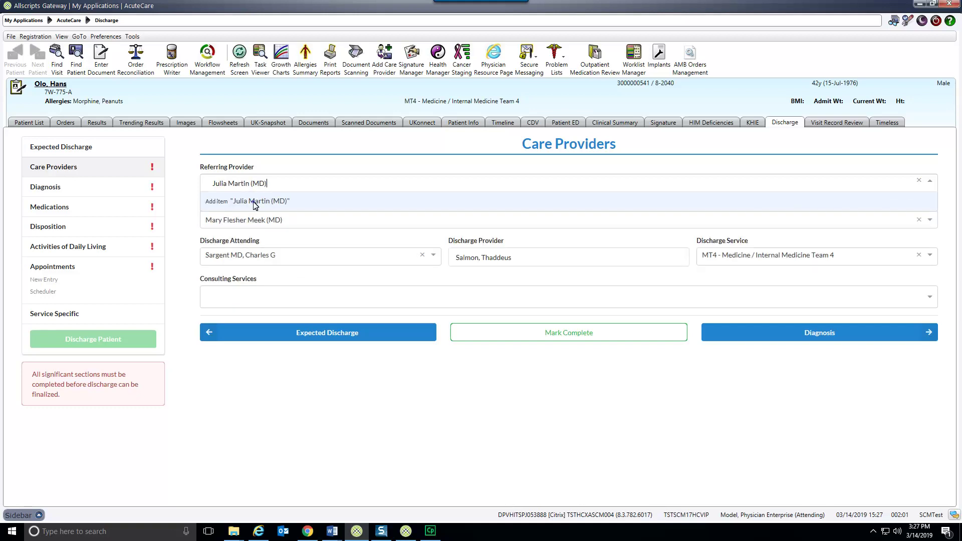
{"action": "left_click", "coordinate": [257, 203]}
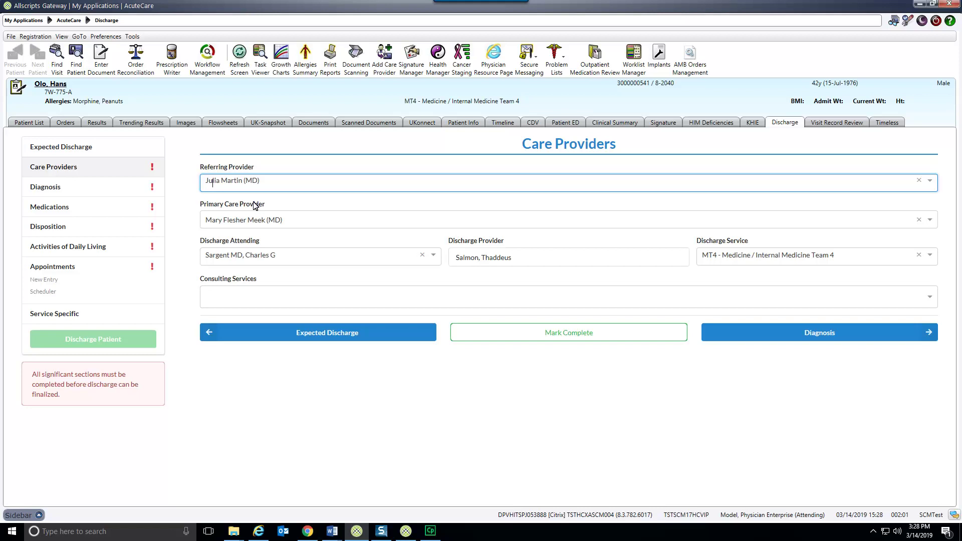
Complete Care Providers, then Diagnosis with reason 'Fever, cough', a copied hospital course and surgeries 'None'
{"action": "left_click", "coordinate": [598, 333]}
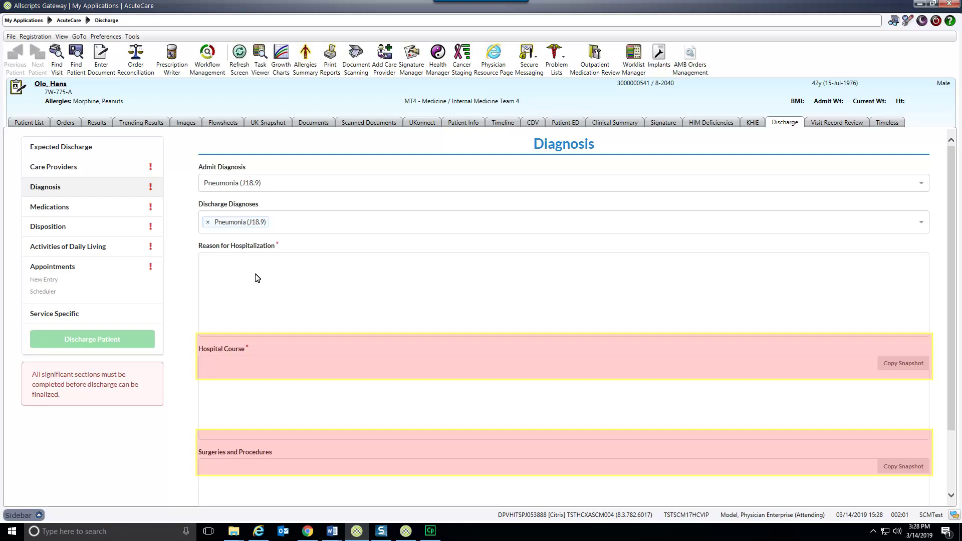
{"action": "type", "text": "Fever, cough"}
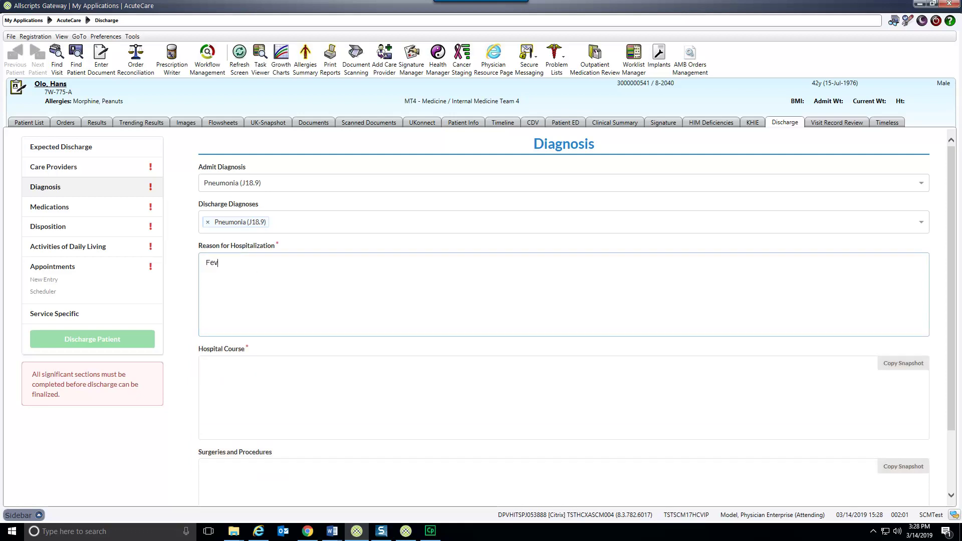
{"action": "key", "text": "Tab"}
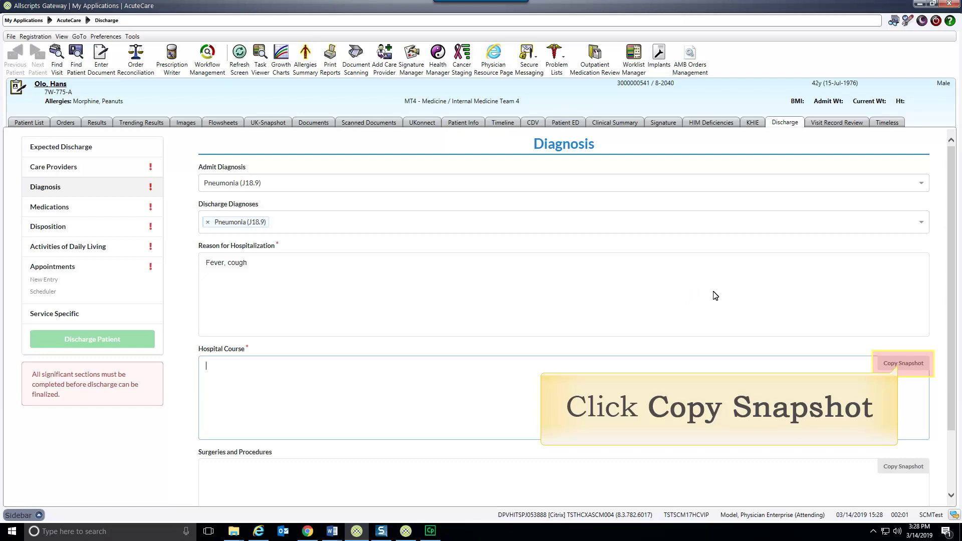
{"action": "left_click", "coordinate": [920, 367]}
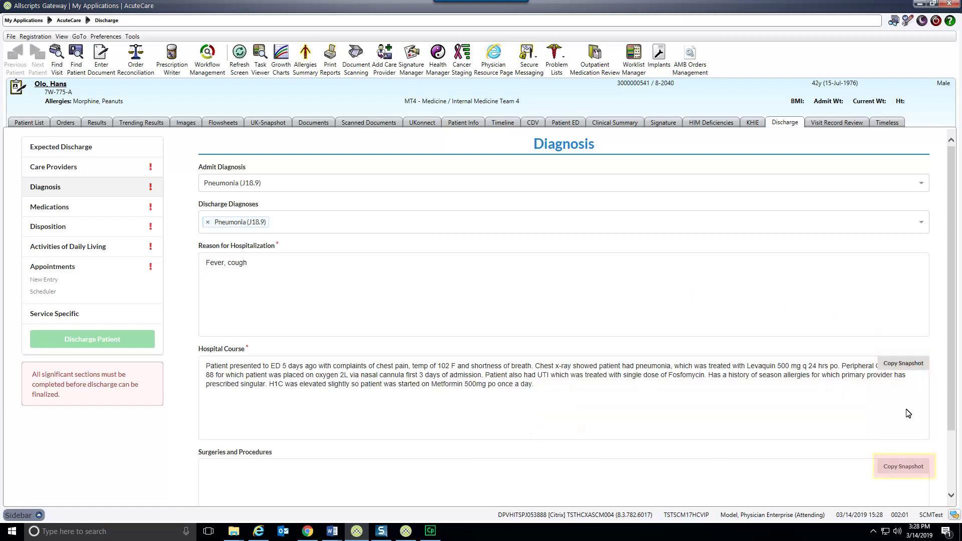
{"action": "left_click", "coordinate": [906, 468]}
{"action": "scroll", "coordinate": [954, 470], "scroll_direction": "down", "scroll_amount": 3}
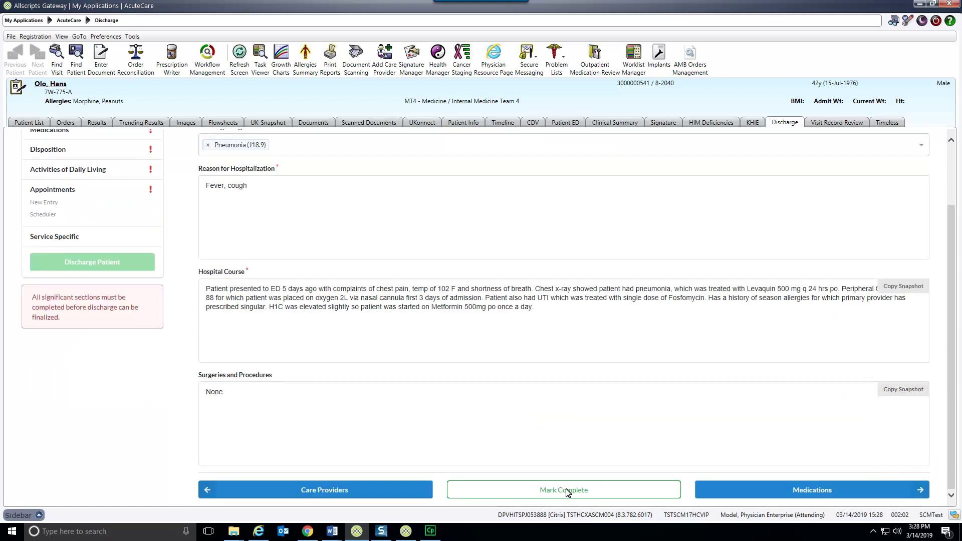
{"action": "left_click", "coordinate": [564, 495]}
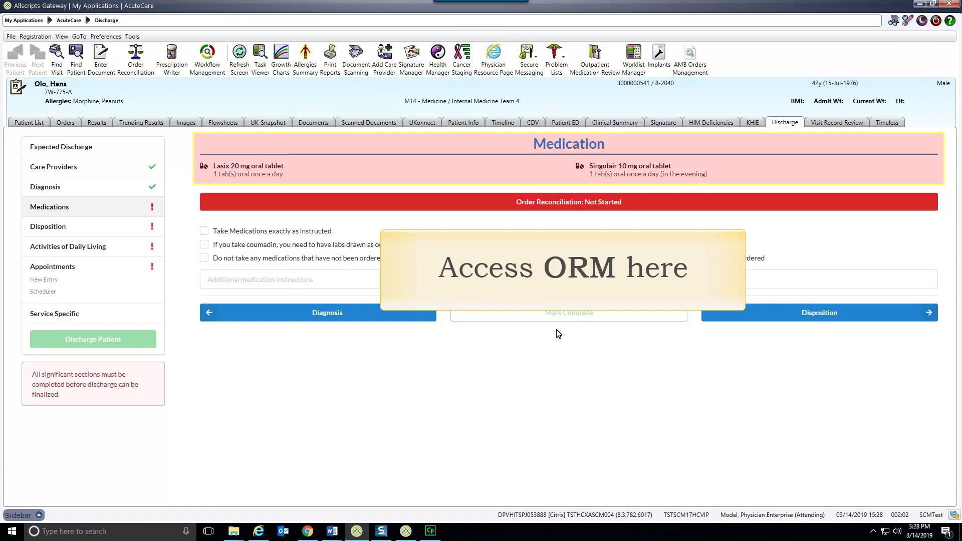
Start a new Discharge order reconciliation and continue home Lasix 20 mg and Singulair 10 mg
{"action": "left_click", "coordinate": [557, 202]}
{"action": "left_click", "coordinate": [116, 281]}
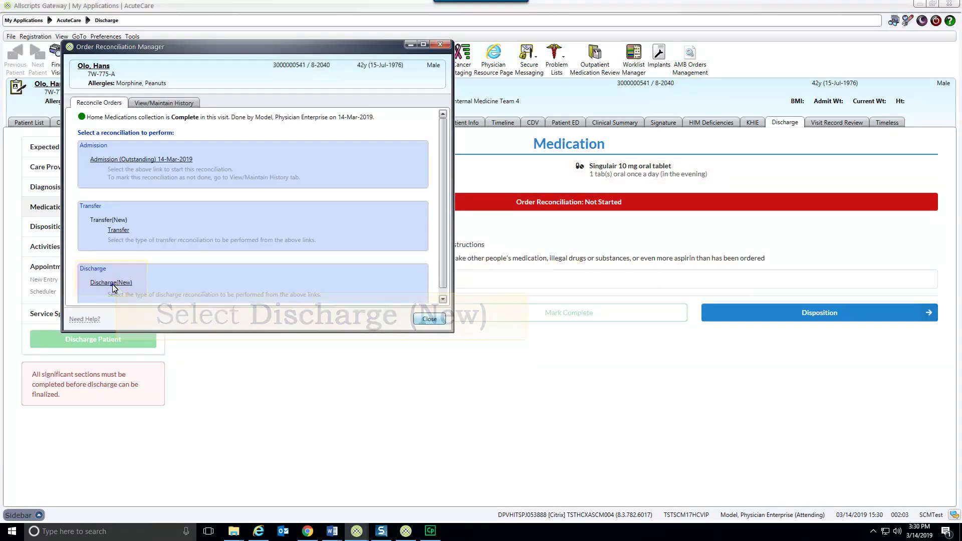
{"action": "left_click", "coordinate": [430, 318]}
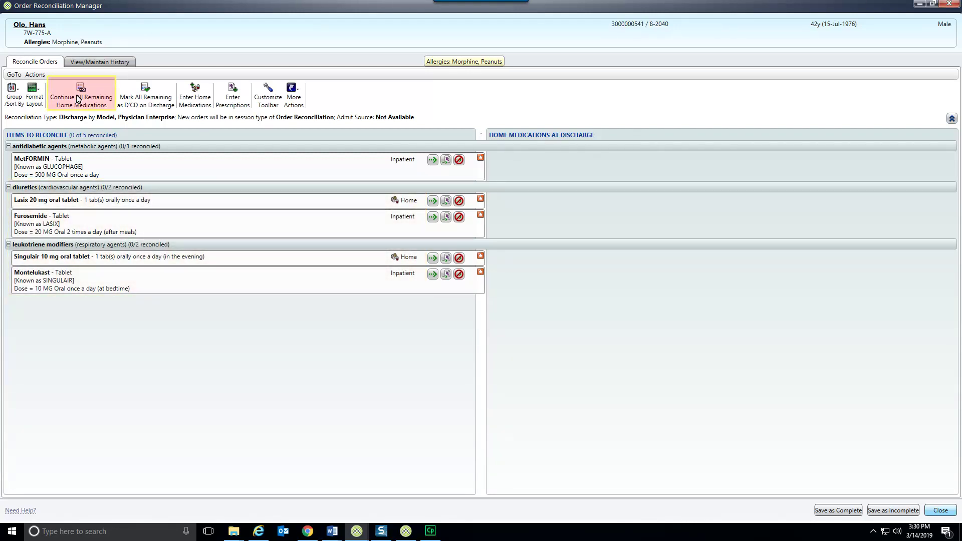
{"action": "left_click", "coordinate": [78, 99]}
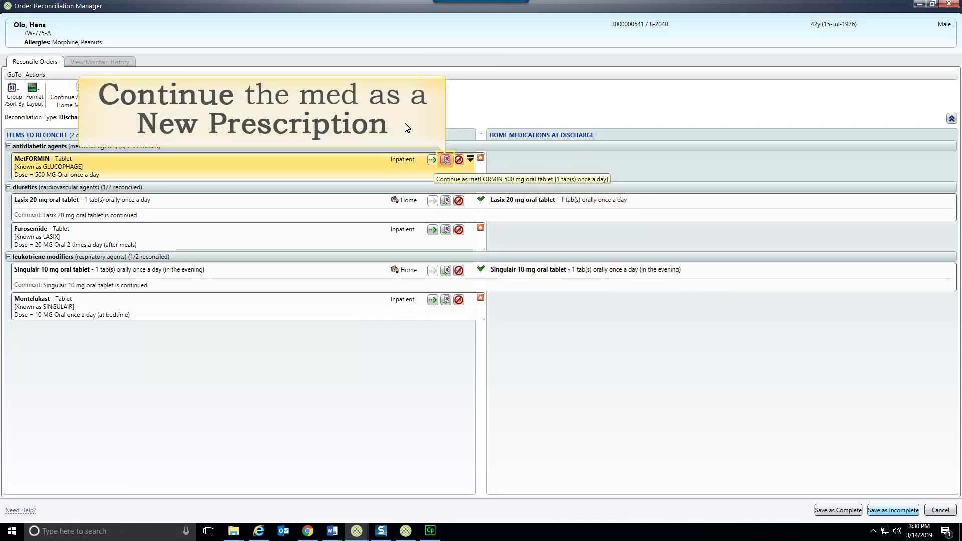
Prescribe metformin 500 mg for 30 days, 3 refills, Take as Directed; discontinue remaining inpatient medications
{"action": "left_click", "coordinate": [446, 159]}
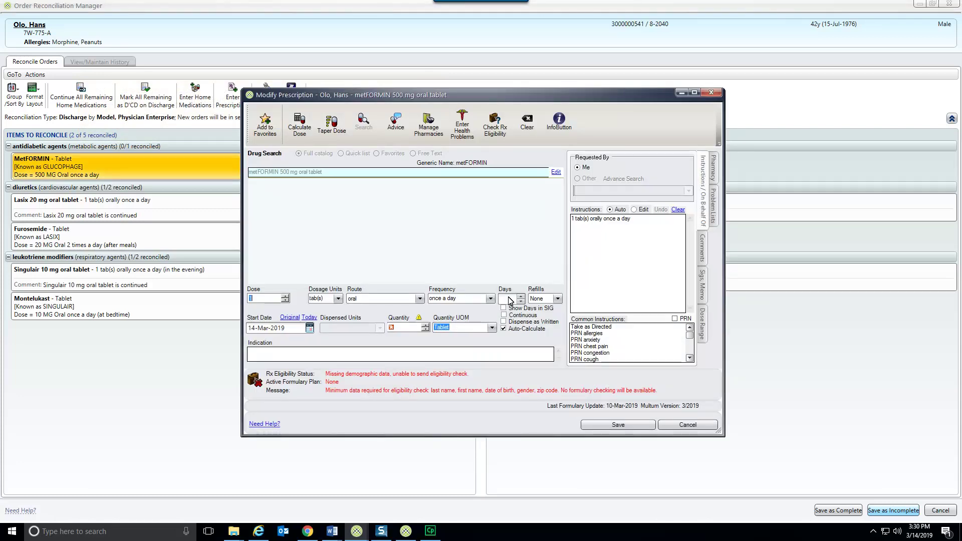
{"action": "left_click", "coordinate": [510, 301]}
{"action": "type", "text": "30"}
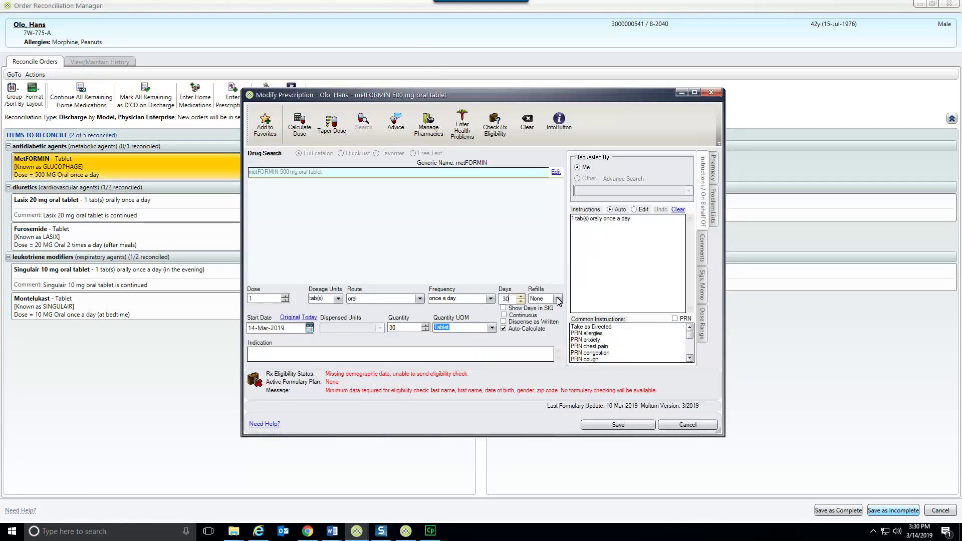
{"action": "left_click", "coordinate": [558, 299]}
{"action": "left_click", "coordinate": [541, 327]}
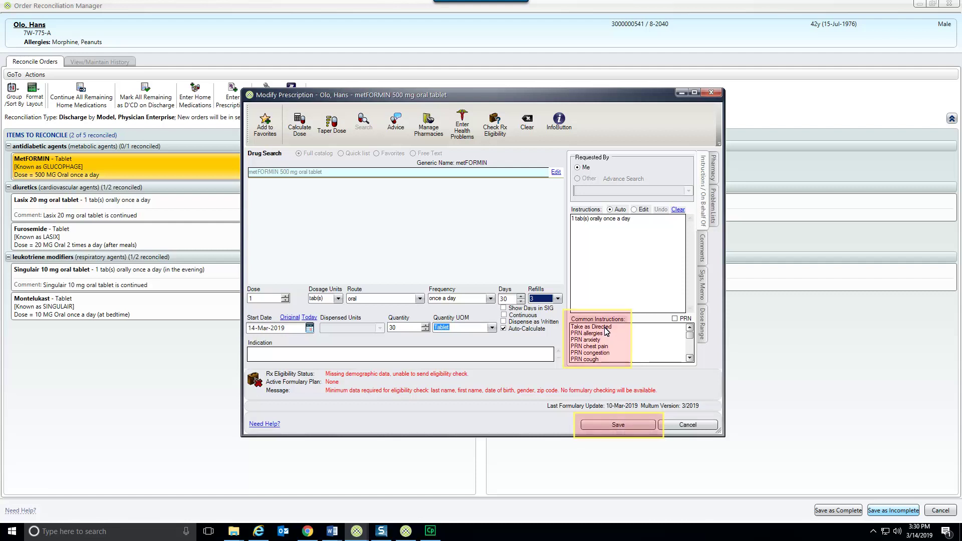
{"action": "left_click", "coordinate": [607, 331]}
{"action": "left_click", "coordinate": [620, 427]}
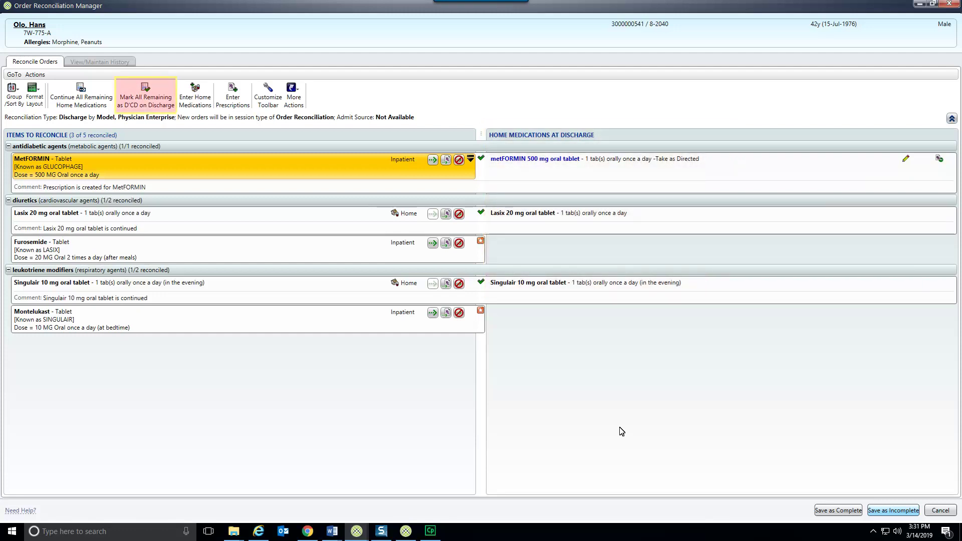
{"action": "left_click", "coordinate": [145, 106]}
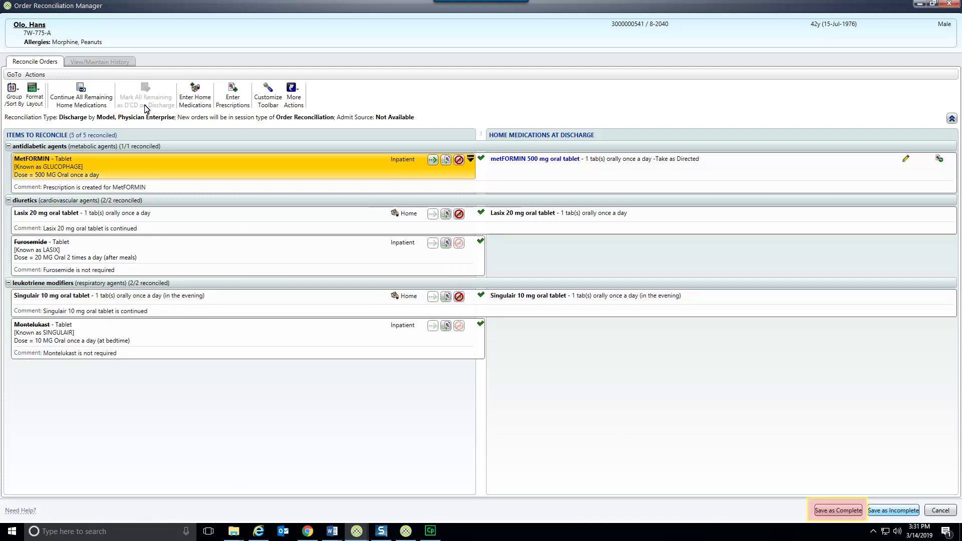
Save the reconciliation and add KROGER MIDSOUTH 315 (Kroger, Lexington, KY) as preferred pharmacy
{"action": "left_click", "coordinate": [853, 512]}
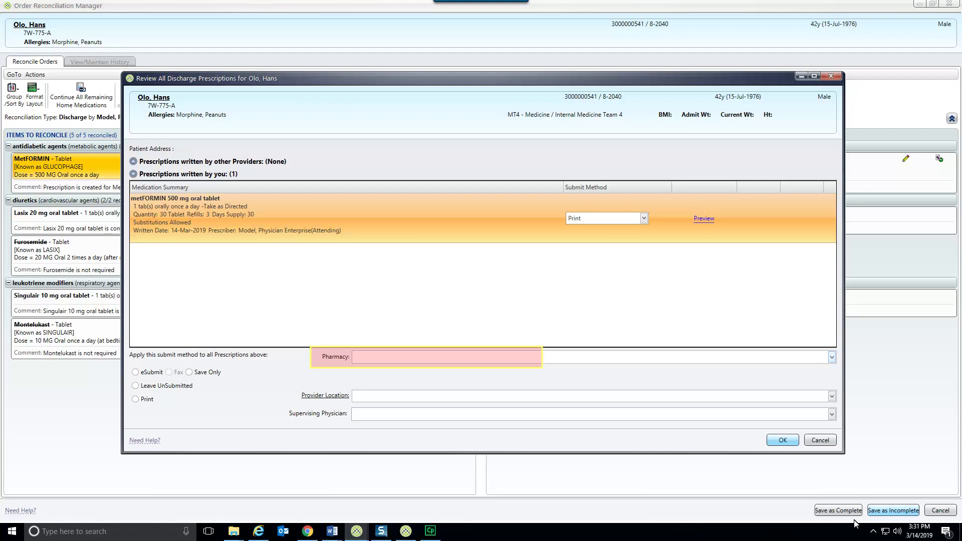
{"action": "left_click", "coordinate": [832, 358]}
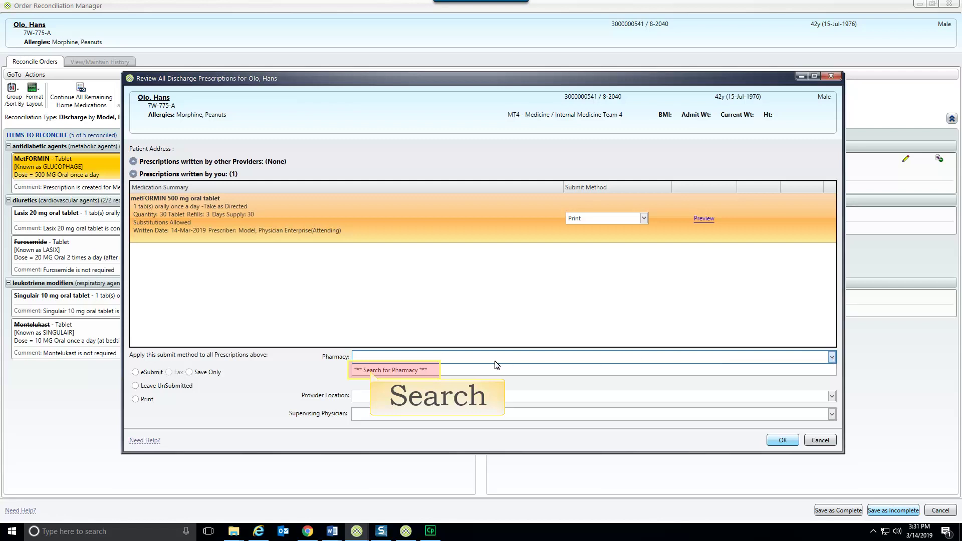
{"action": "left_click", "coordinate": [423, 370]}
{"action": "type", "text": "Kroger"}
{"action": "key", "text": "Tab"}
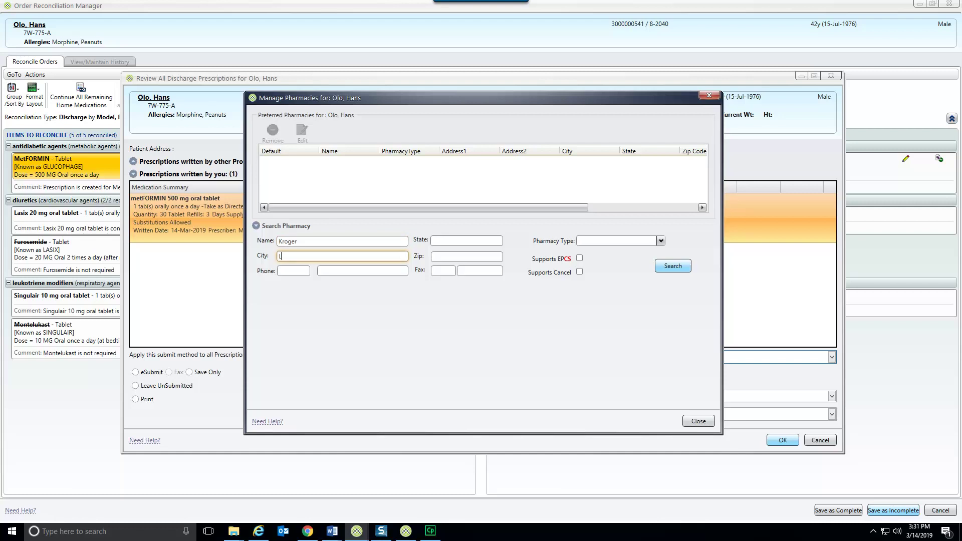
{"action": "type", "text": "Lexington"}
{"action": "key", "text": "Tab"}
{"action": "type", "text": "KY"}
{"action": "key", "text": "Return"}
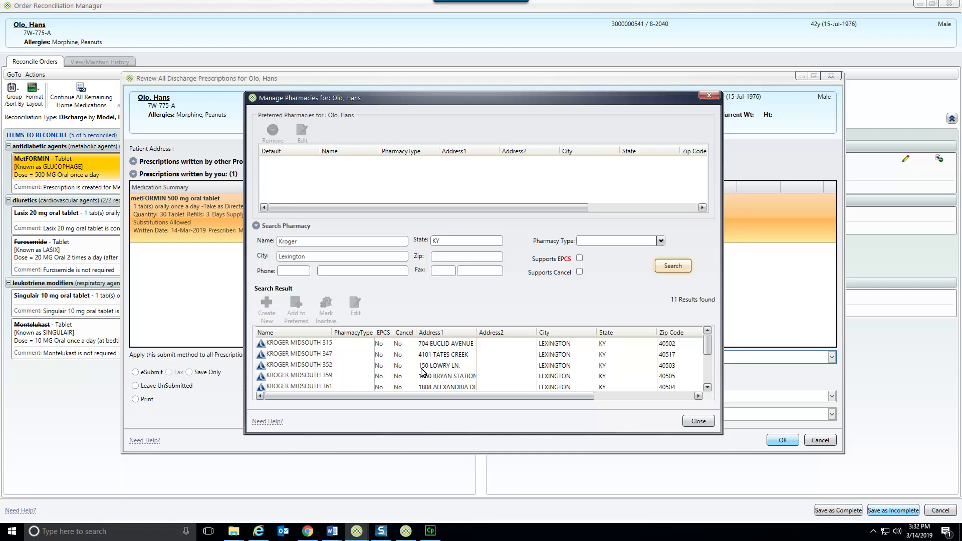
{"action": "double_click", "coordinate": [461, 344]}
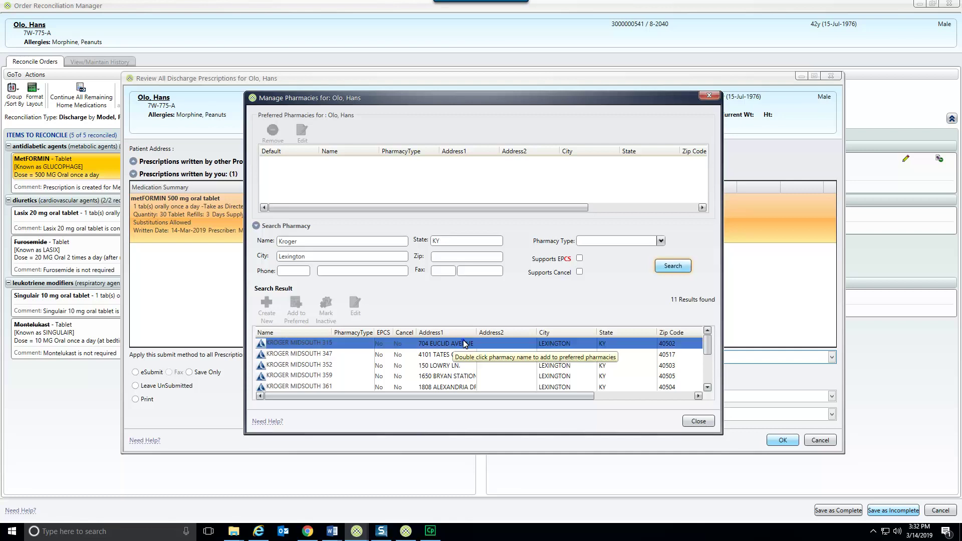
{"action": "left_click", "coordinate": [699, 422]}
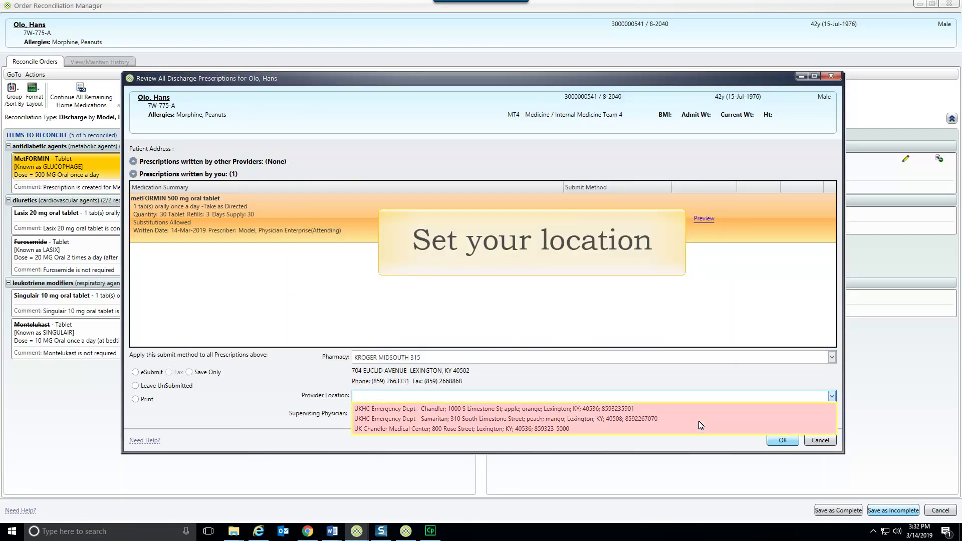
Set UK Chandler Medical Center as location, keep the supervising physician, and sign with the account password
{"action": "left_click", "coordinate": [582, 429]}
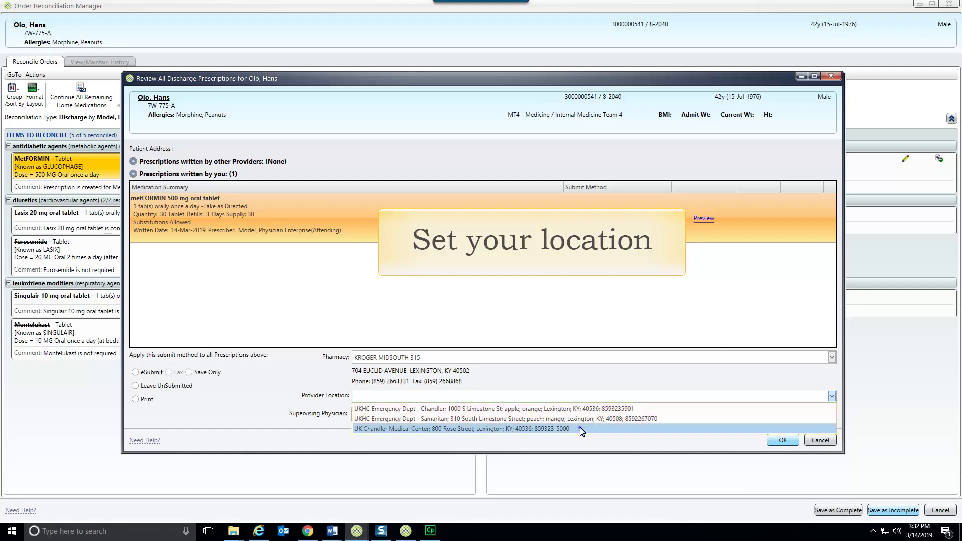
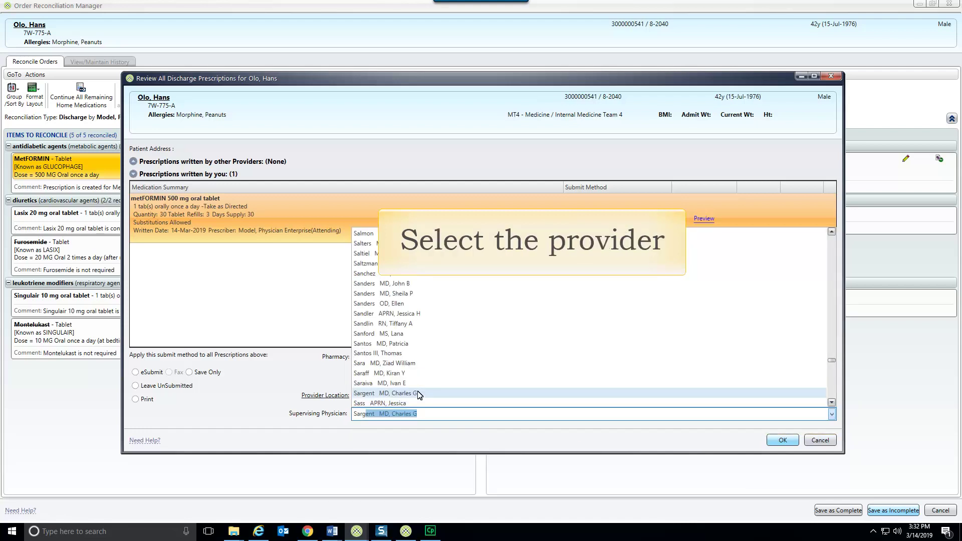
{"action": "left_click", "coordinate": [386, 394]}
{"action": "left_click", "coordinate": [783, 440]}
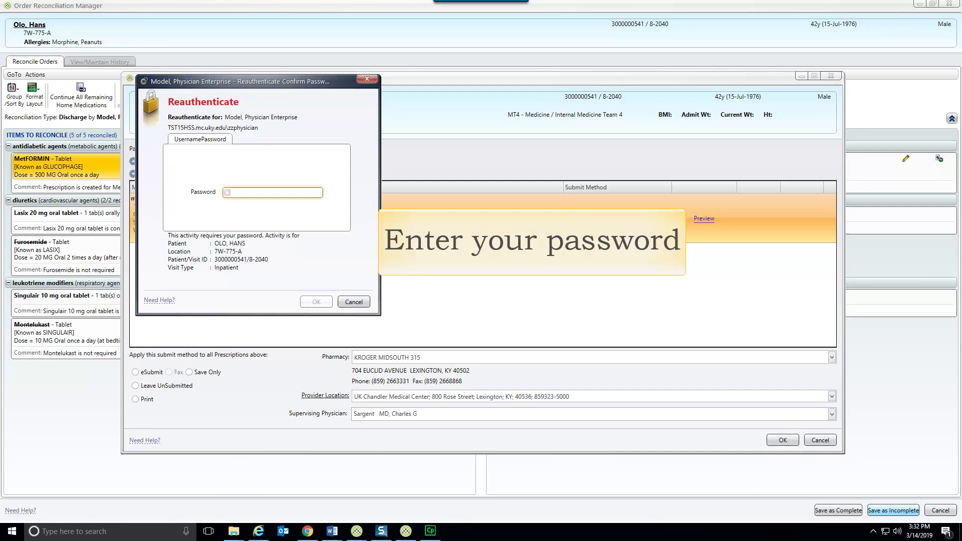
{"action": "type", "text": "*******"}
{"action": "left_click", "coordinate": [317, 301]}
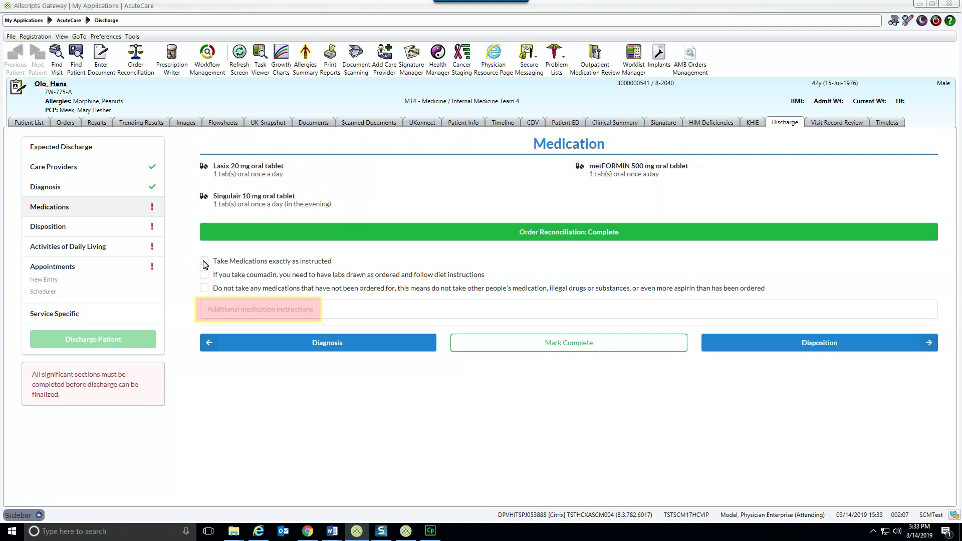
Complete Medications with the take-as-instructed instruction and choose Home with Home Health disposition
{"action": "left_click", "coordinate": [204, 263]}
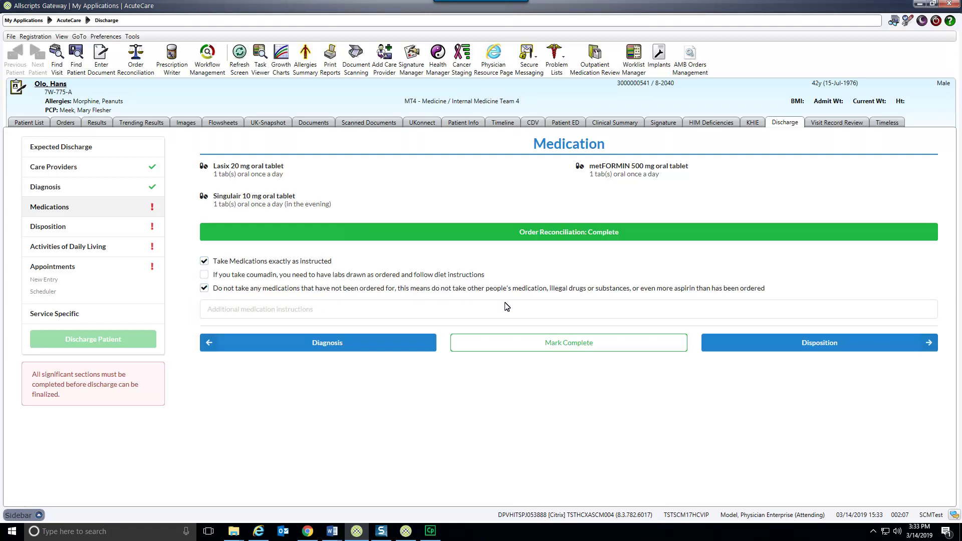
{"action": "left_click", "coordinate": [595, 343]}
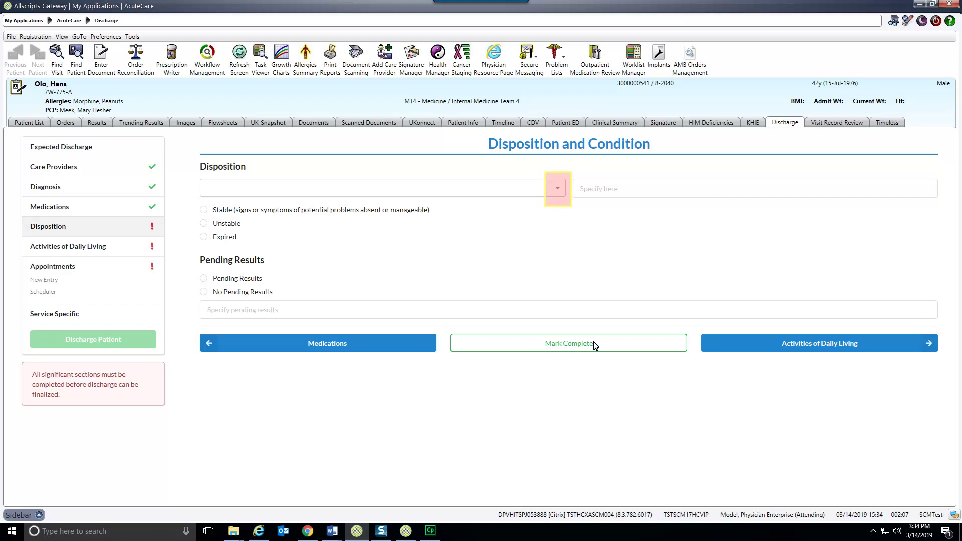
{"action": "left_click", "coordinate": [558, 190]}
{"action": "left_click", "coordinate": [282, 224]}
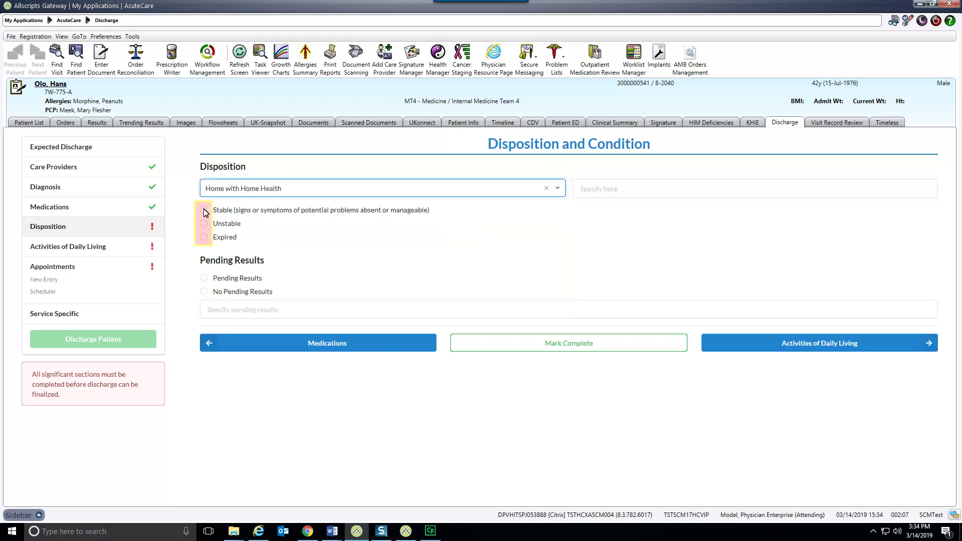
Record condition Stable with pending chest x-ray results and complete Disposition
{"action": "left_click", "coordinate": [204, 210]}
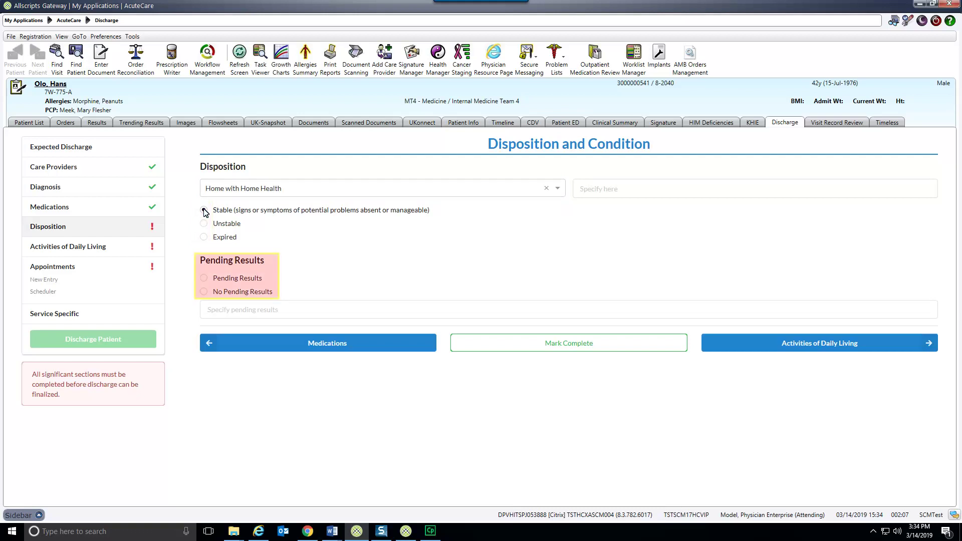
{"action": "left_click", "coordinate": [204, 279]}
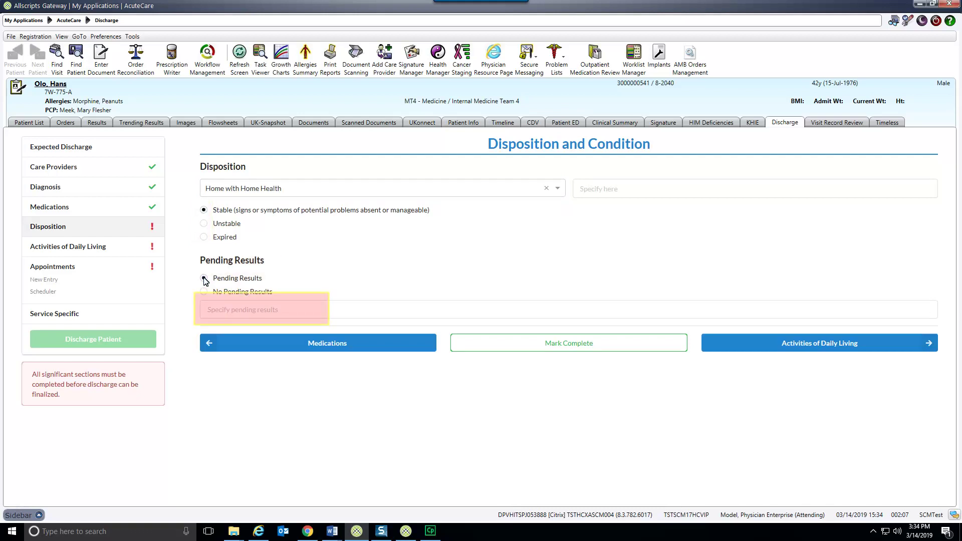
{"action": "left_click", "coordinate": [292, 310]}
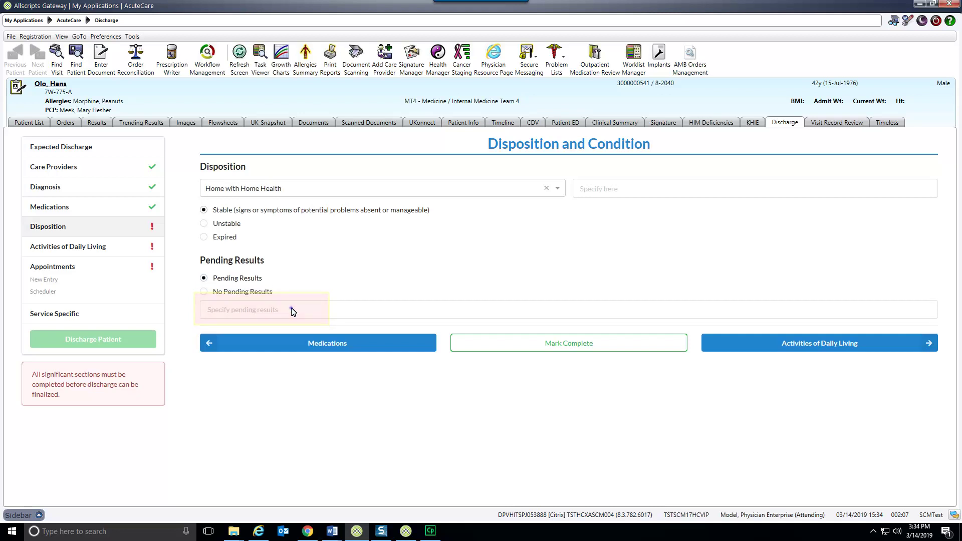
{"action": "type", "text": "chest x-ray"}
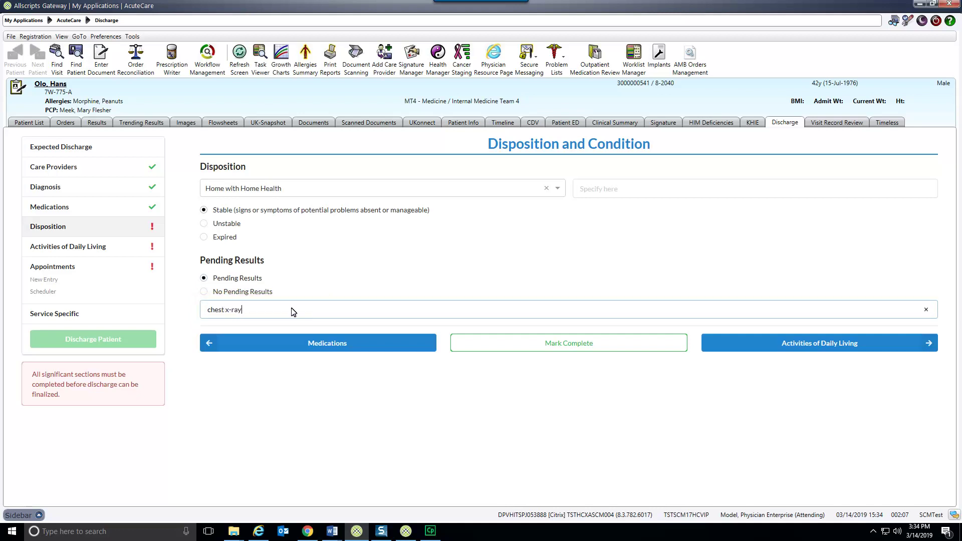
{"action": "left_click", "coordinate": [574, 344]}
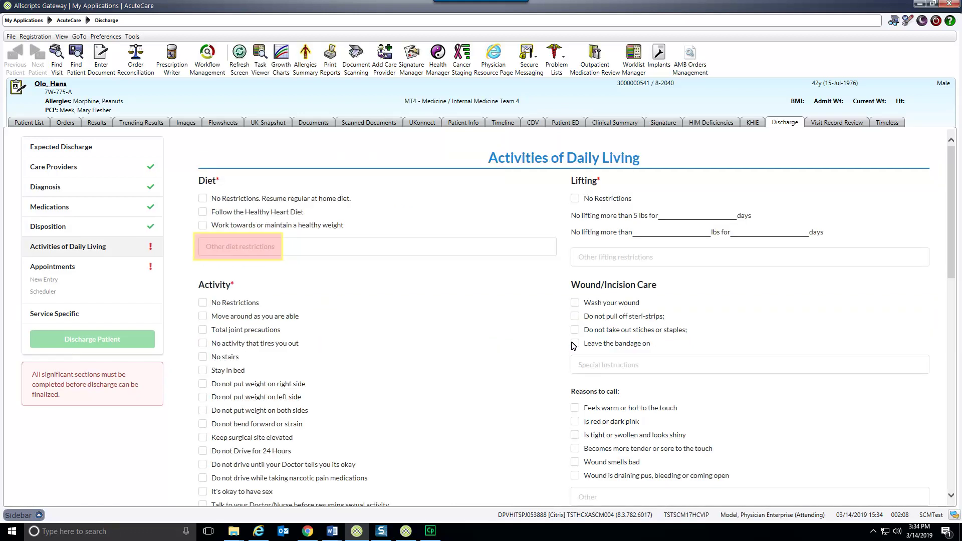
Add the Healthy Heart Diet instruction and a 30-day lifting restriction
{"action": "left_click", "coordinate": [202, 212]}
{"action": "left_click", "coordinate": [680, 217]}
{"action": "type", "text": "30"}
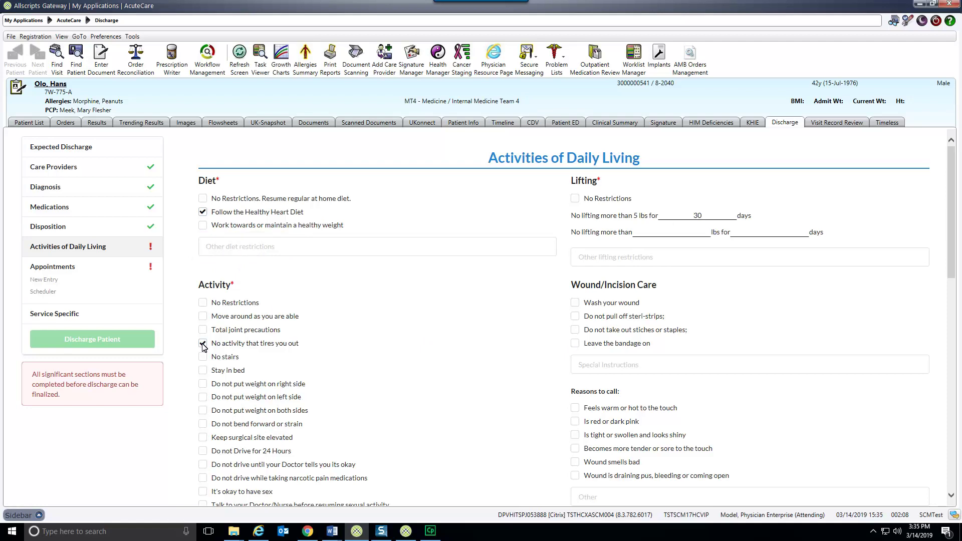
{"action": "scroll", "coordinate": [956, 428], "scroll_direction": "down", "scroll_amount": 5}
Add call reasons for temperature above 101 and chest pain, then complete Activities of Daily Living
{"action": "left_click", "coordinate": [655, 398]}
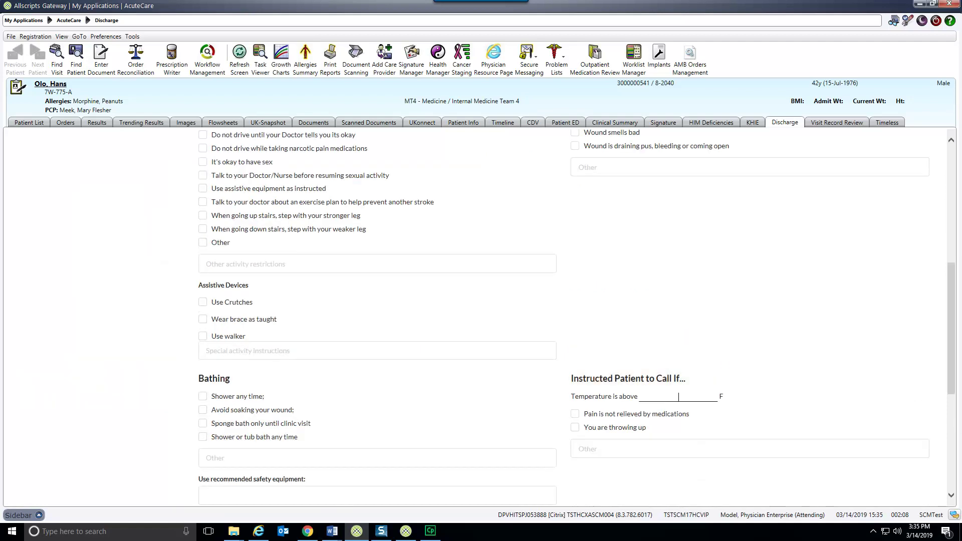
{"action": "type", "text": "101"}
{"action": "left_click", "coordinate": [623, 451]}
{"action": "type", "text": "chest pain"}
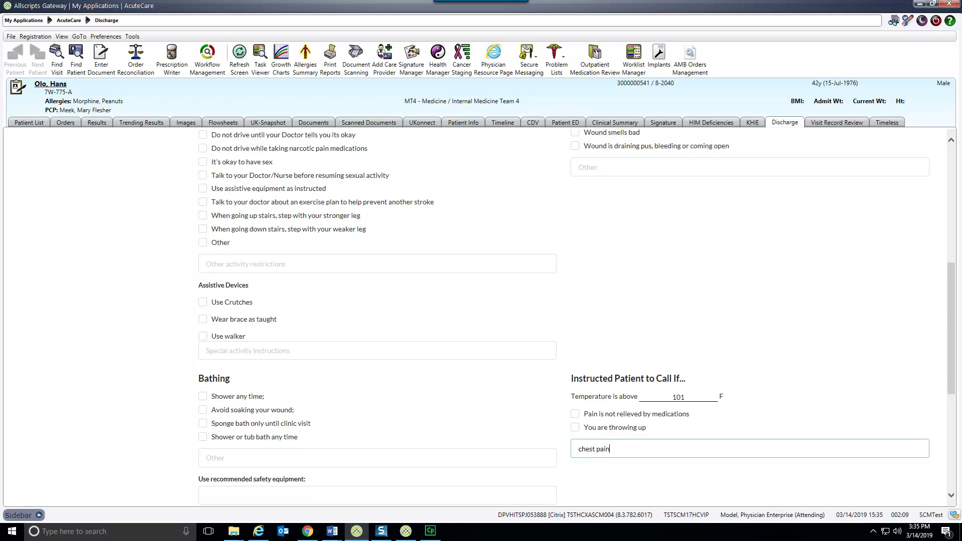
{"action": "scroll", "coordinate": [954, 477], "scroll_direction": "down", "scroll_amount": 5}
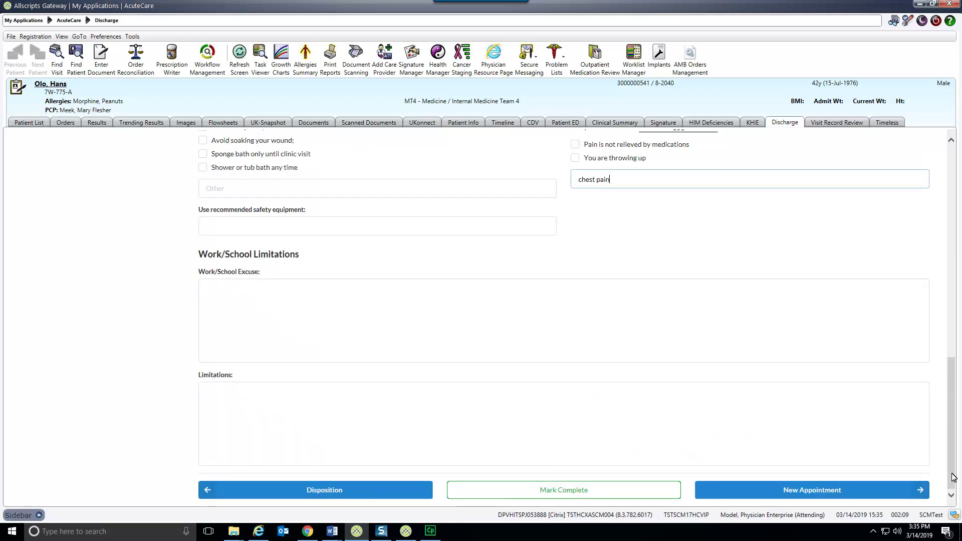
{"action": "left_click", "coordinate": [565, 494]}
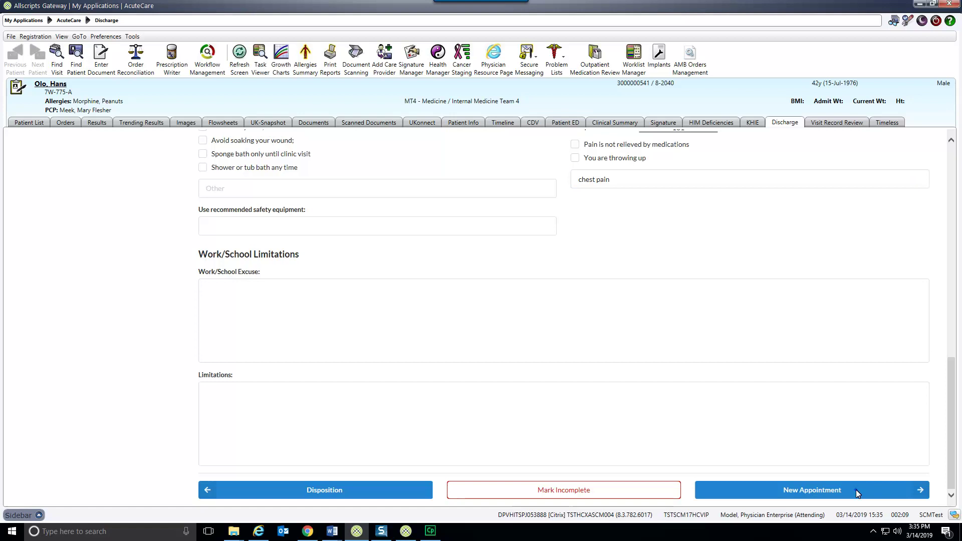
{"action": "left_click", "coordinate": [855, 490]}
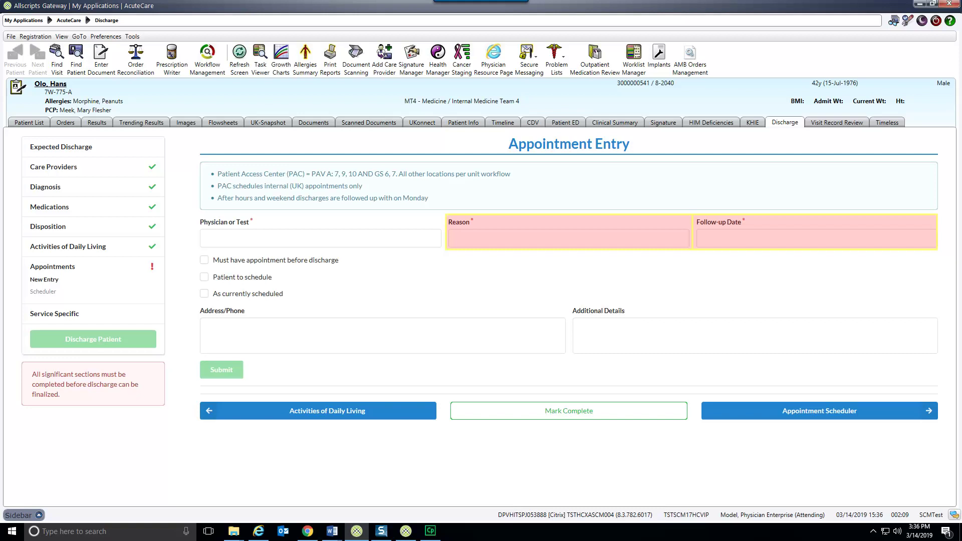
Enter a PCP 'follow up' appointment in '30 days', marked as currently scheduled, and complete Appointments
{"action": "type", "text": "PCP"}
{"action": "left_click", "coordinate": [505, 238]}
{"action": "type", "text": "foll"}
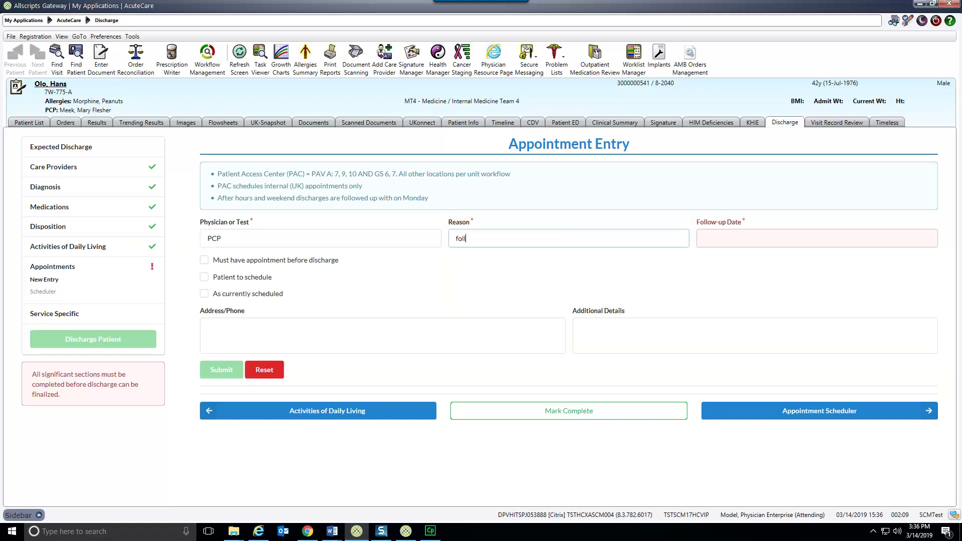
{"action": "type", "text": "ow up"}
{"action": "left_click", "coordinate": [748, 240]}
{"action": "type", "text": "30 day"}
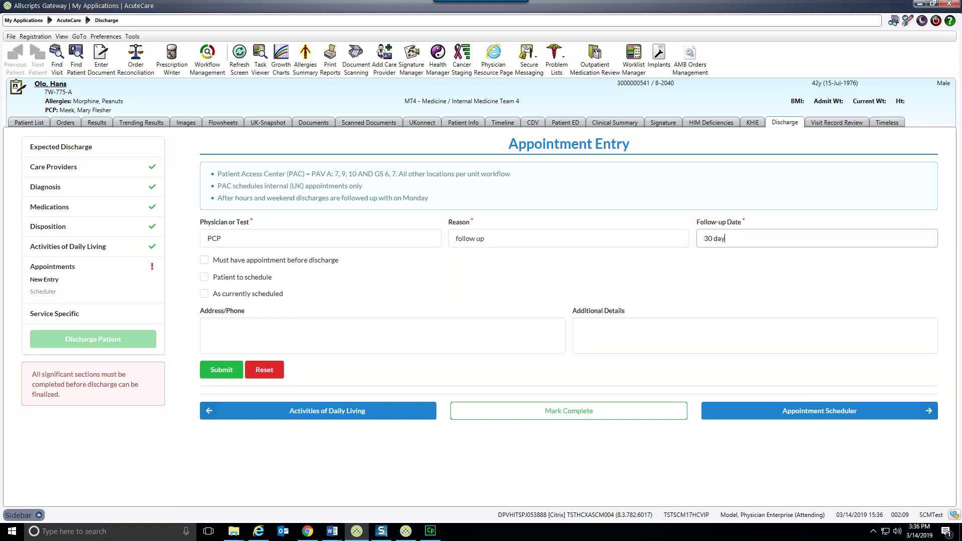
{"action": "type", "text": "s"}
{"action": "left_click", "coordinate": [205, 294]}
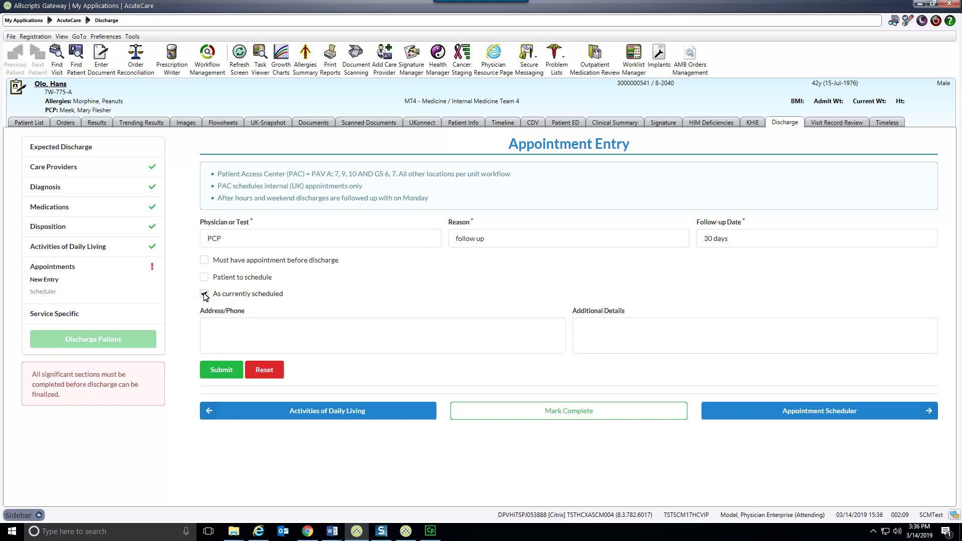
{"action": "left_click", "coordinate": [569, 410]}
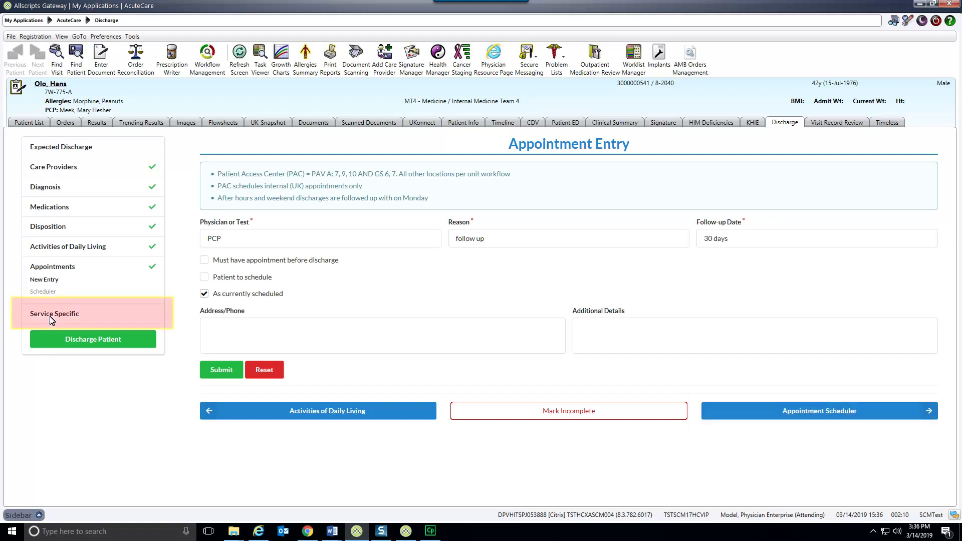
From Service Specific, choose Discharge Patient and submit the Discharge Summary note as Final
{"action": "left_click", "coordinate": [51, 316]}
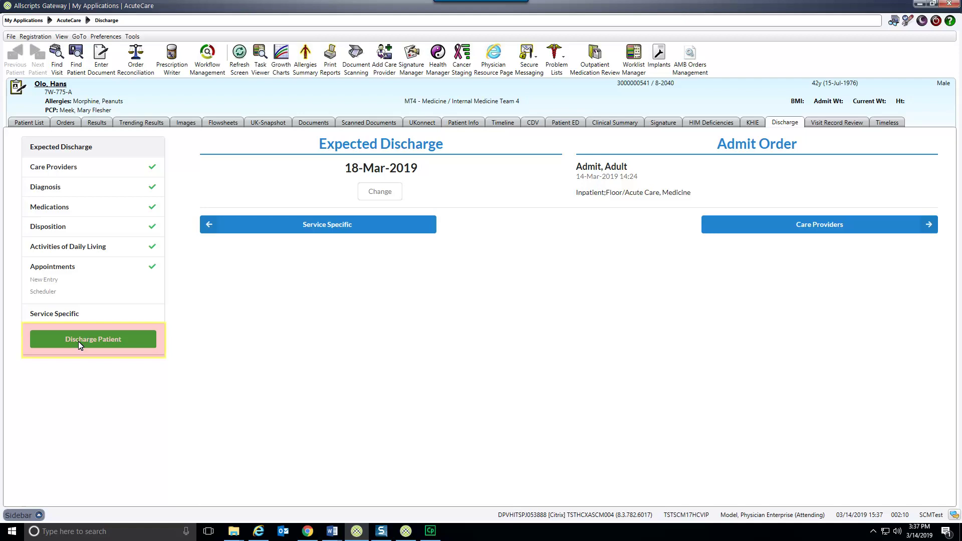
{"action": "left_click", "coordinate": [78, 341]}
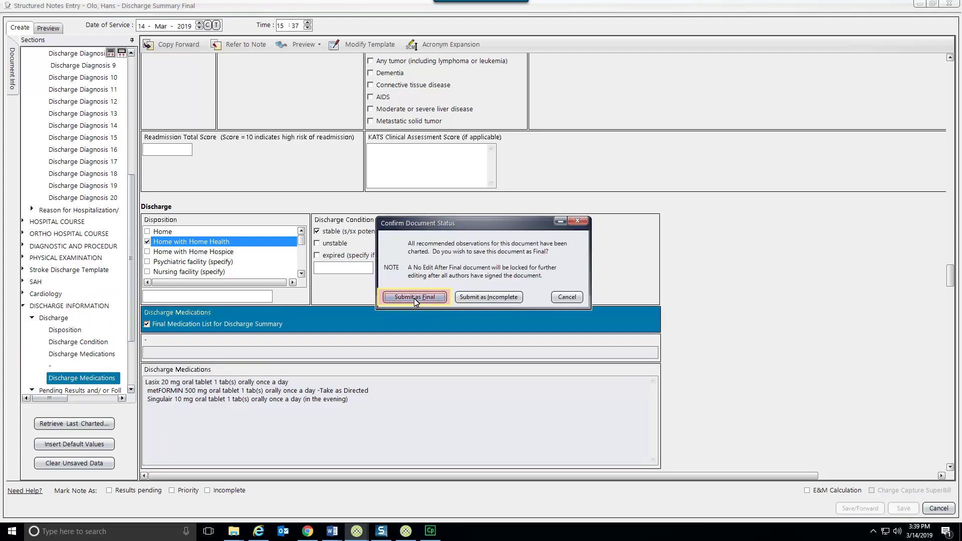
{"action": "left_click", "coordinate": [414, 297]}
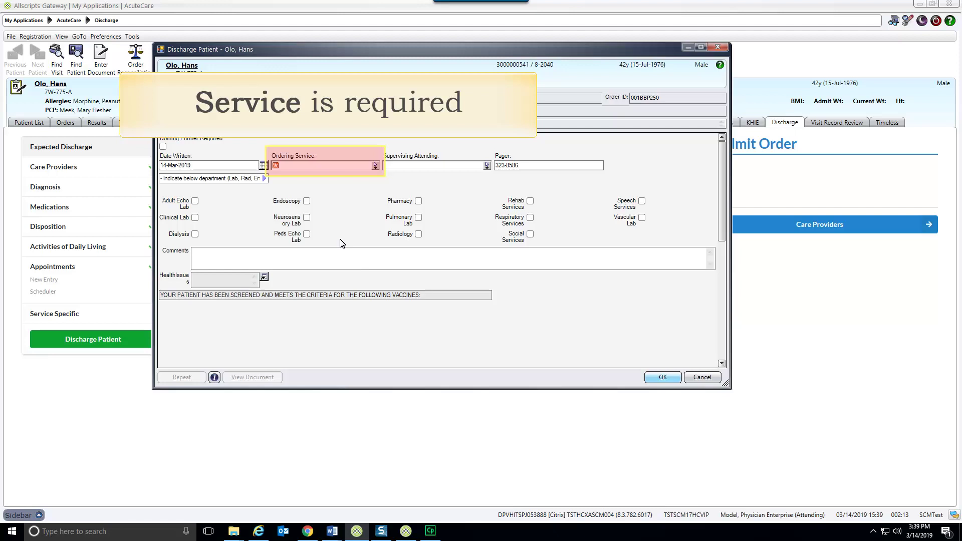
Set the ordering service to MT4 Medicine, choose a supervising attending, and mark Nothing Further Required
{"action": "left_click", "coordinate": [376, 165]}
{"action": "left_click", "coordinate": [430, 171]}
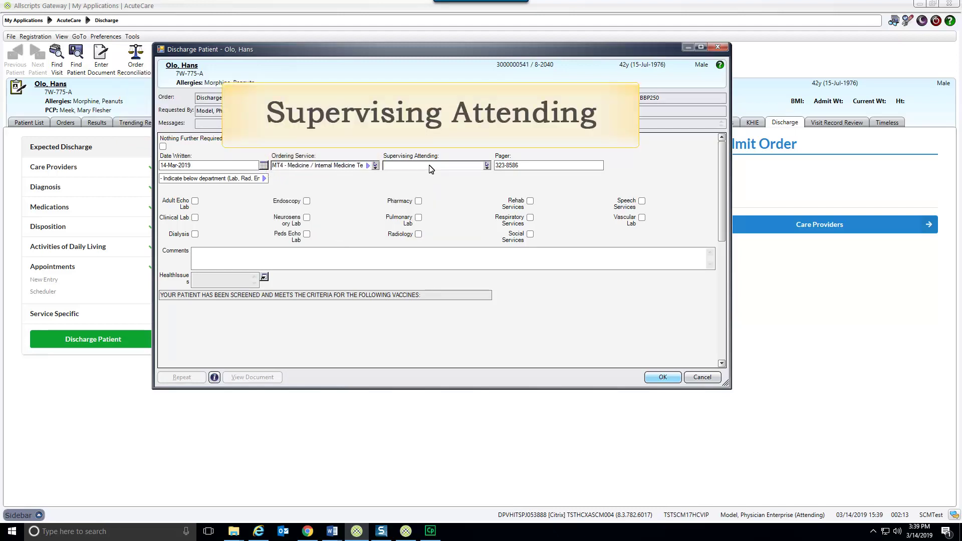
{"action": "left_click", "coordinate": [430, 169]}
{"action": "left_click", "coordinate": [422, 179]}
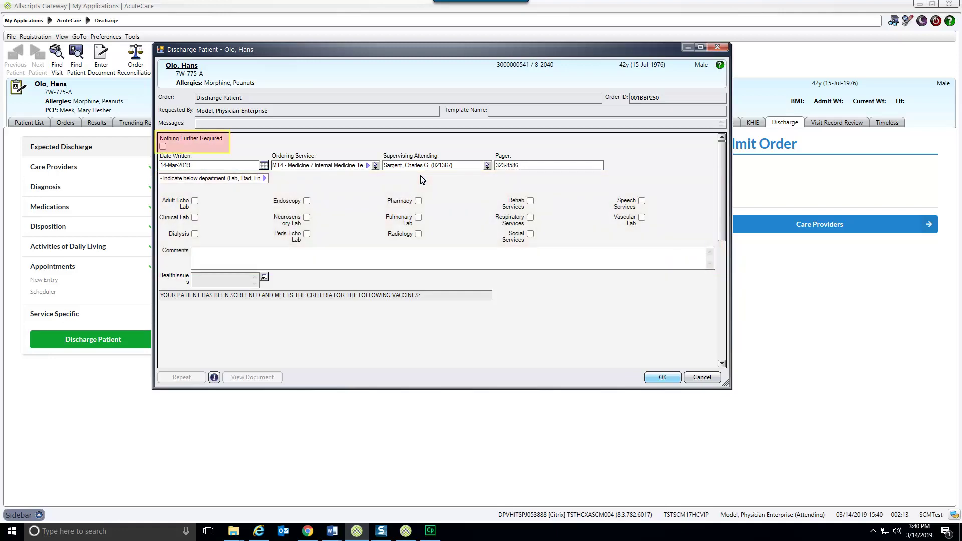
{"action": "left_click", "coordinate": [163, 146]}
Submit the Discharge Patient order and sign it by reentering the account password
{"action": "left_click", "coordinate": [663, 377]}
{"action": "type", "text": "******"}
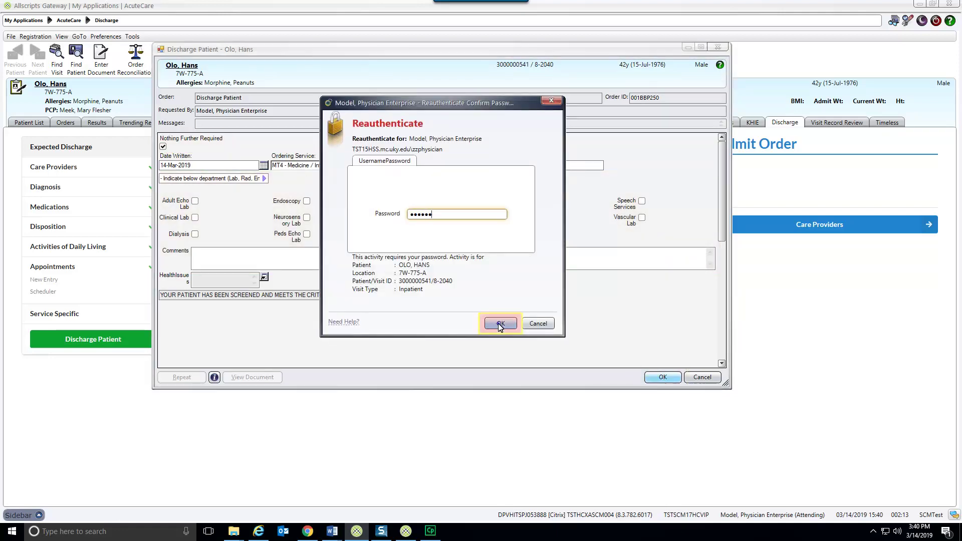
{"action": "left_click", "coordinate": [500, 324]}
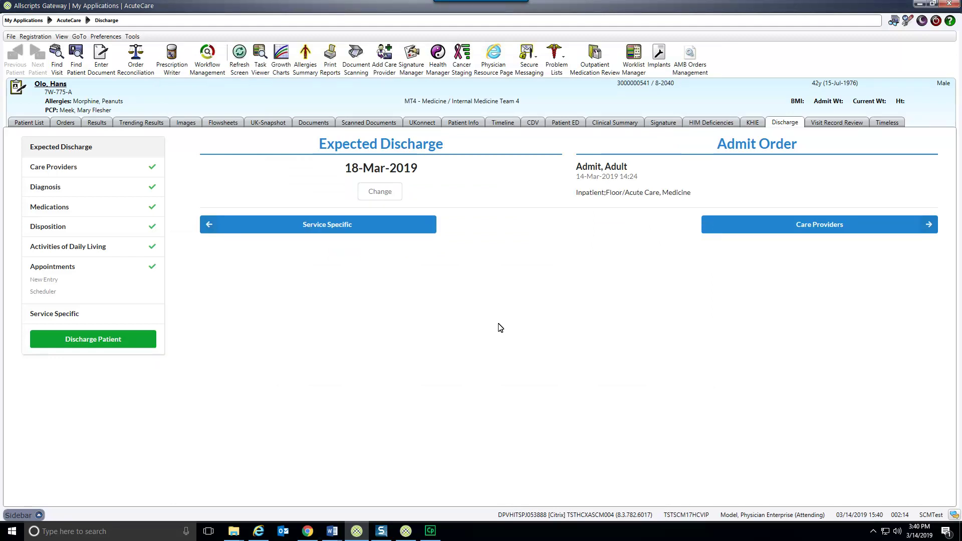
Remove the discharged patient's visit from the personal patient list, leaving 0 visits
{"action": "left_click", "coordinate": [32, 124]}
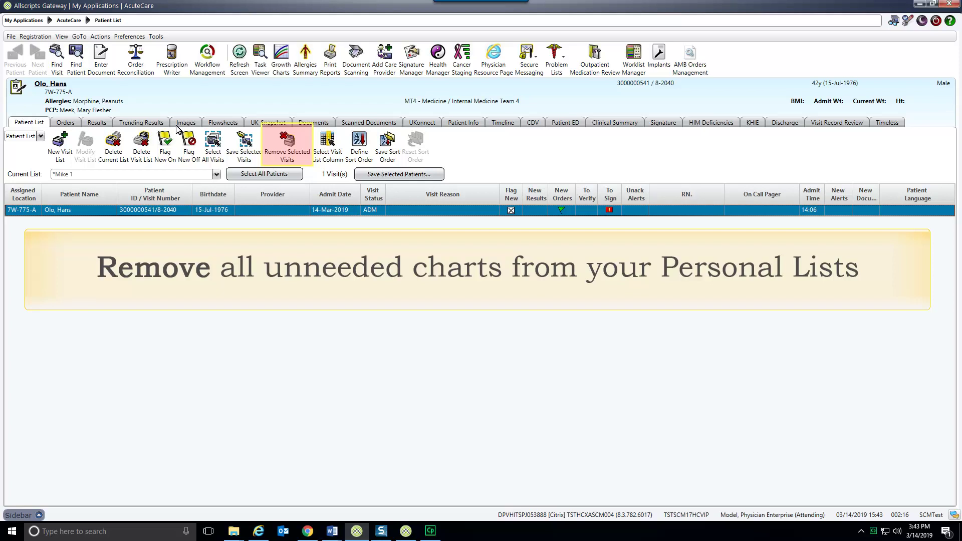
{"action": "left_click", "coordinate": [287, 143]}
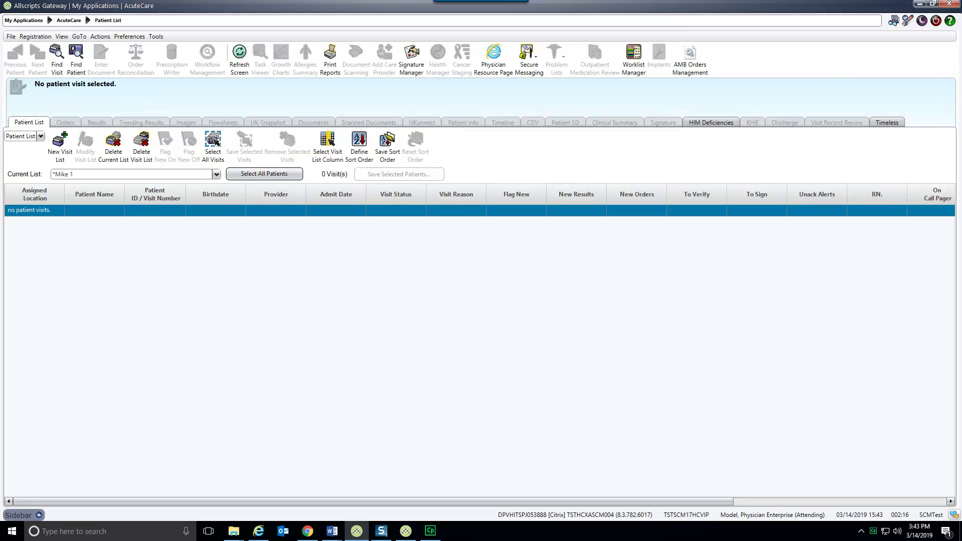